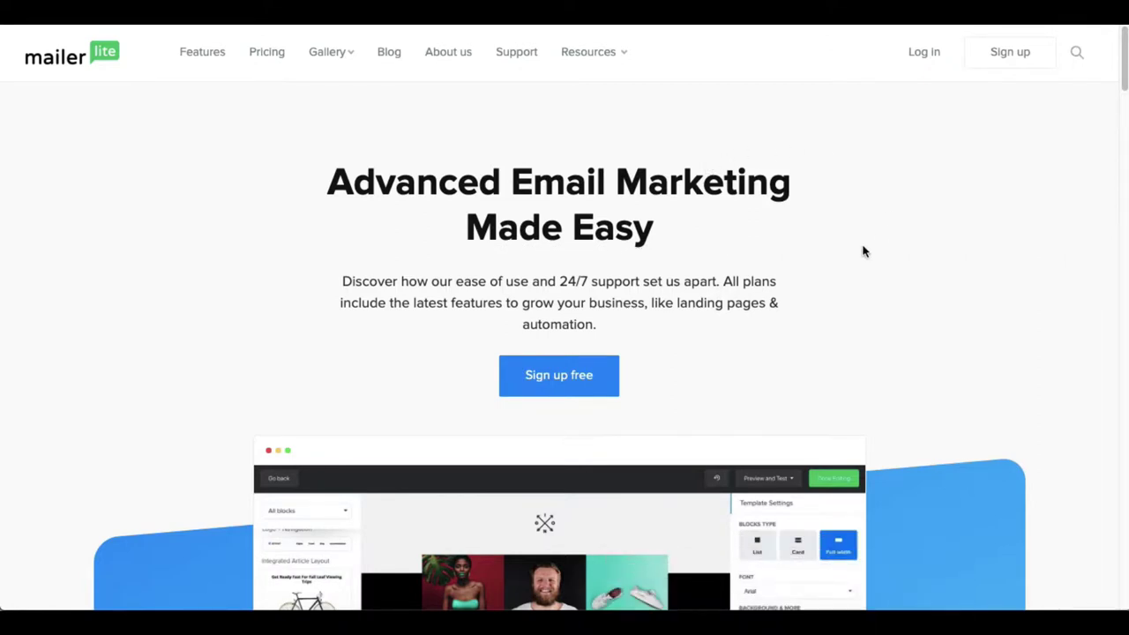
Step: Scroll down from the MailerLite homepage's 'Advanced Email Marketing Made Easy' hero section
scroll(864, 252, down, 1)
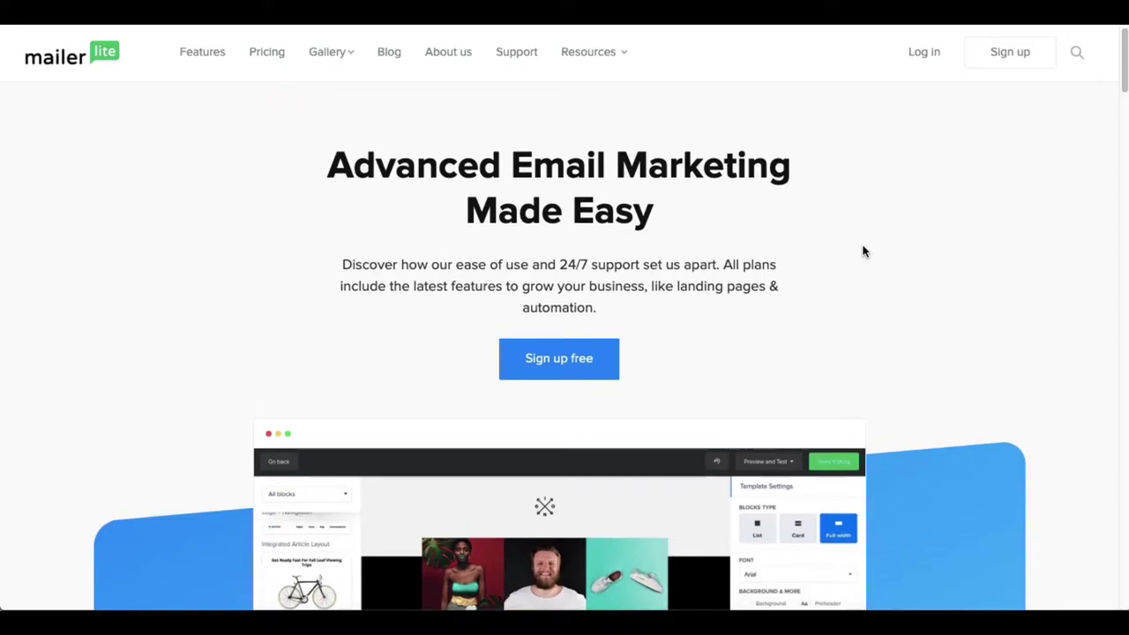
Step: Scroll past features and testimonials to the Pricing table showing the $15 tier for 2,000 subscribers
scroll(864, 251, down, 10)
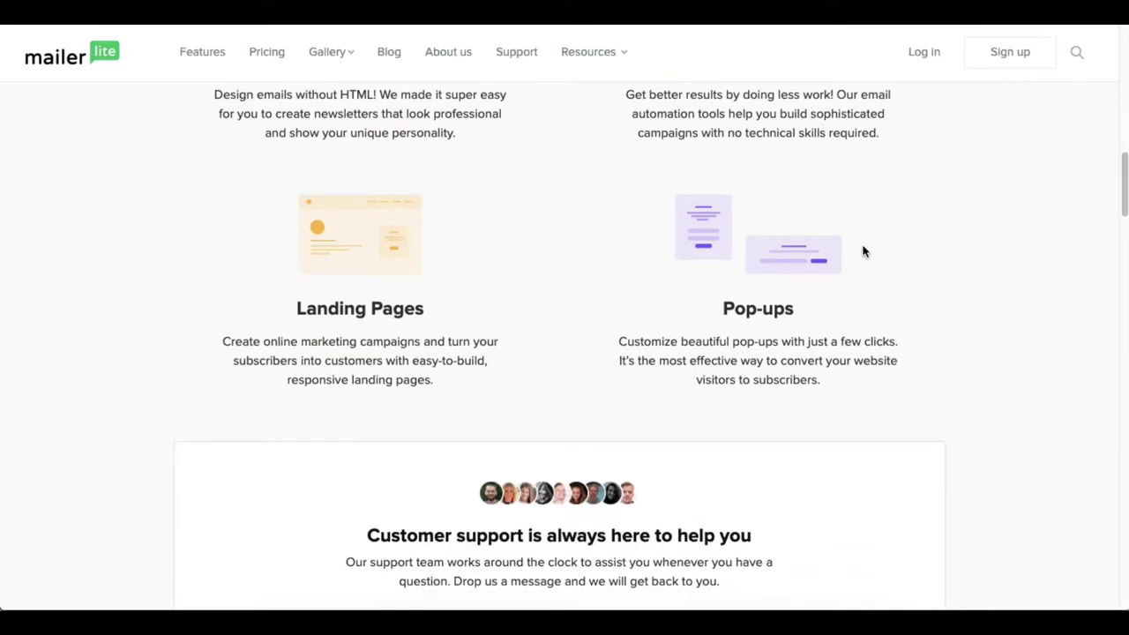
scroll(864, 252, down, 15)
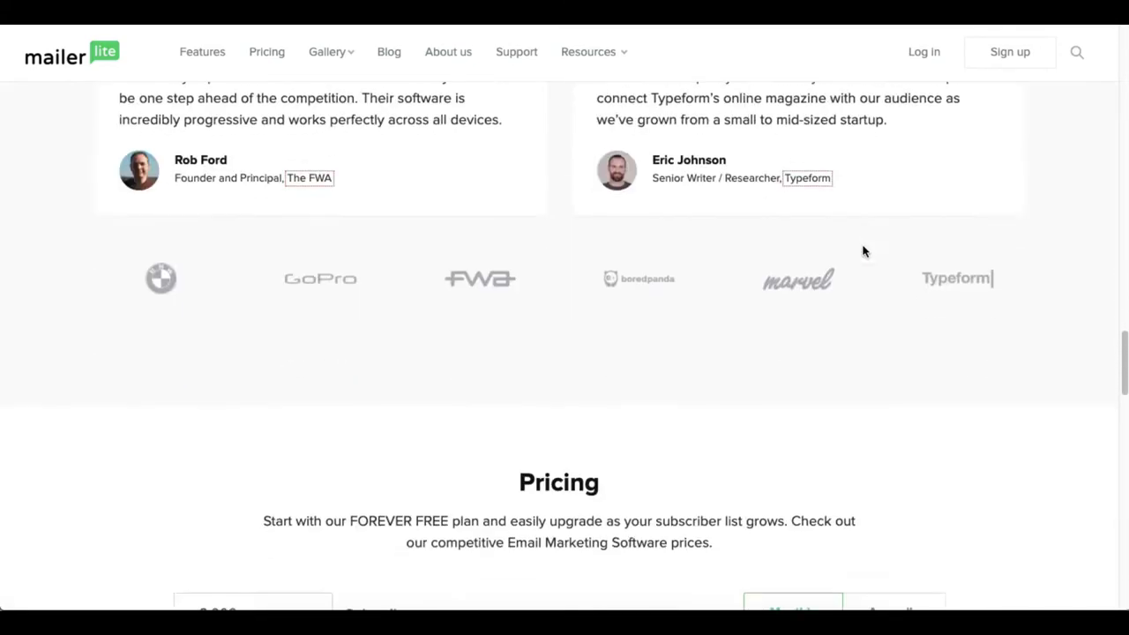
scroll(864, 251, down, 6)
scroll(864, 251, up, 5)
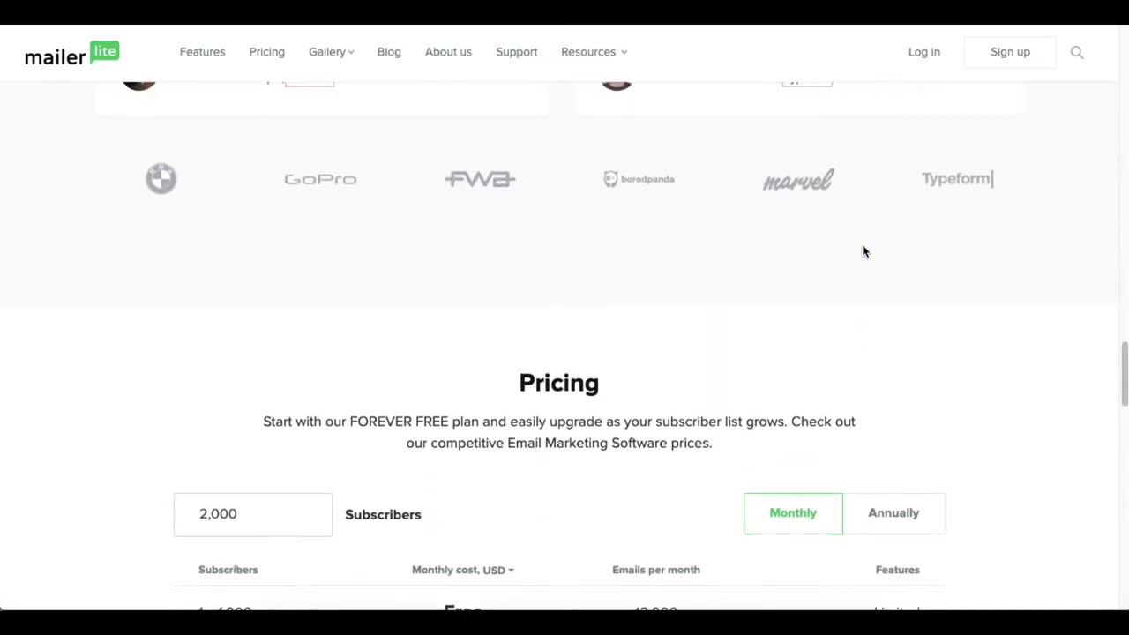
scroll(864, 251, down, 3)
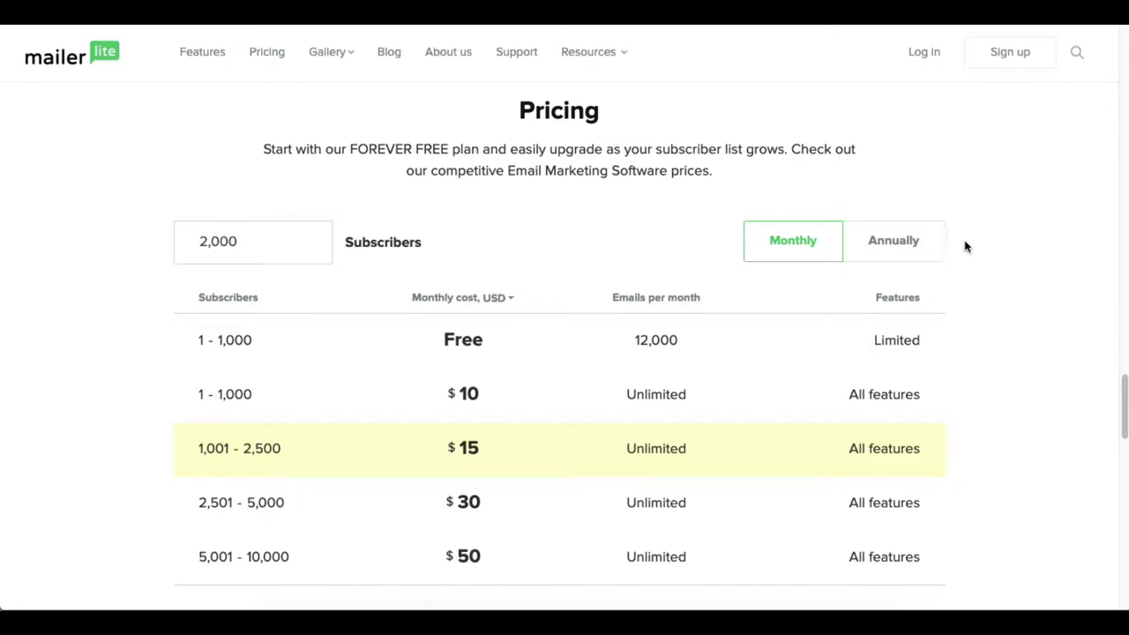
Step: Scroll down and back up to review the Dashboard's 125 active subscribers and 1–1,000 plan usage
scroll(592, 189, up, 10)
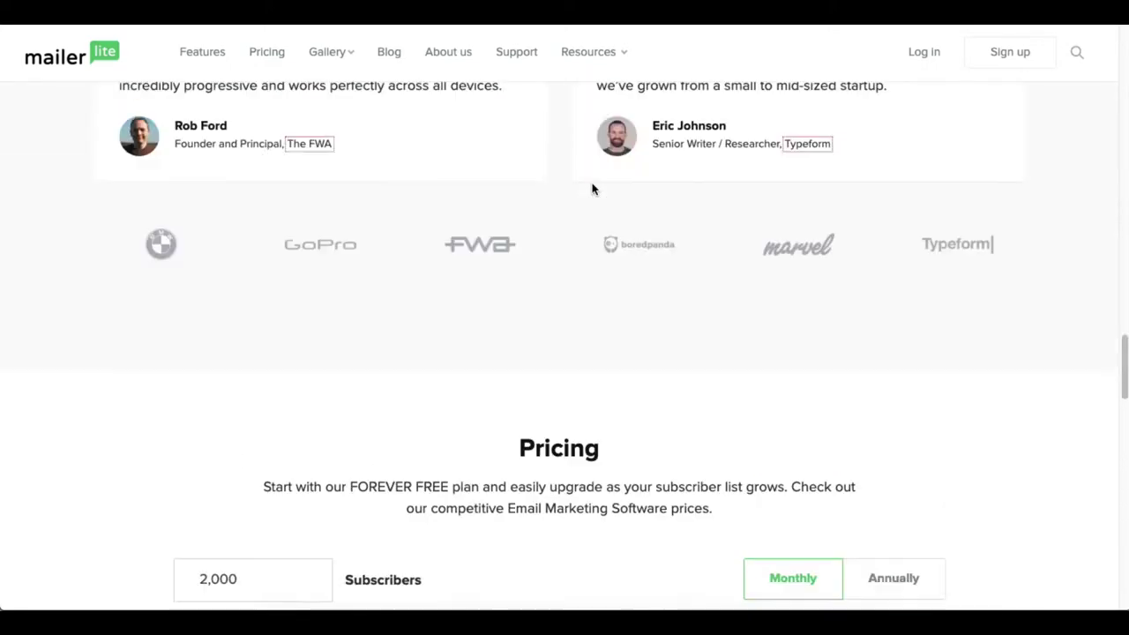
scroll(592, 189, up, 8)
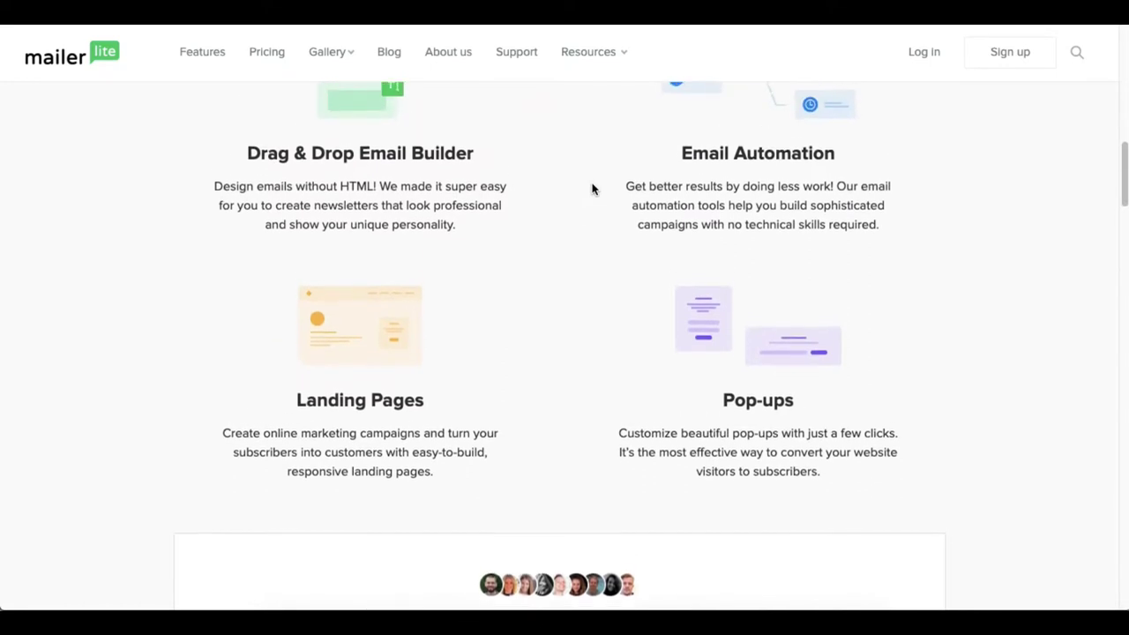
scroll(592, 189, down, 8)
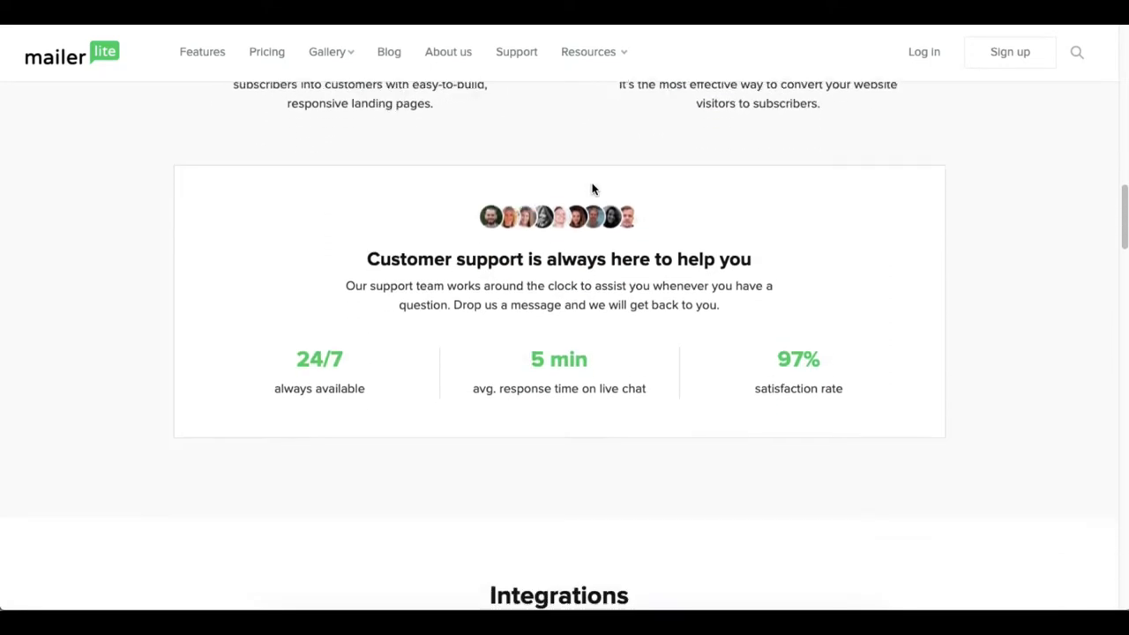
scroll(592, 189, down, 8)
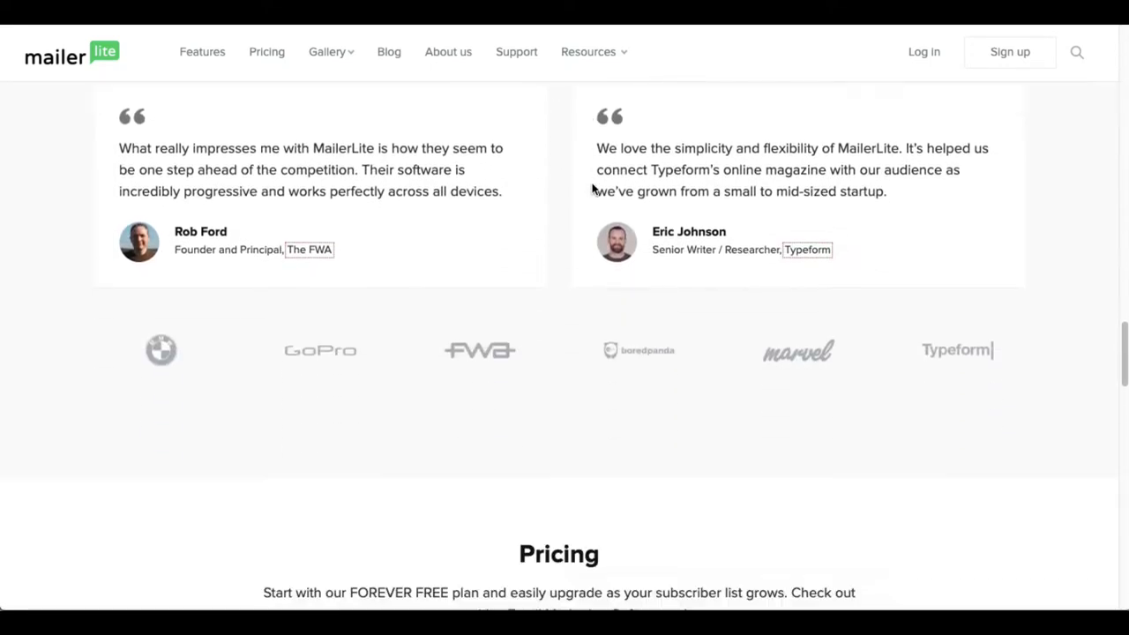
scroll(753, 269, down, 3)
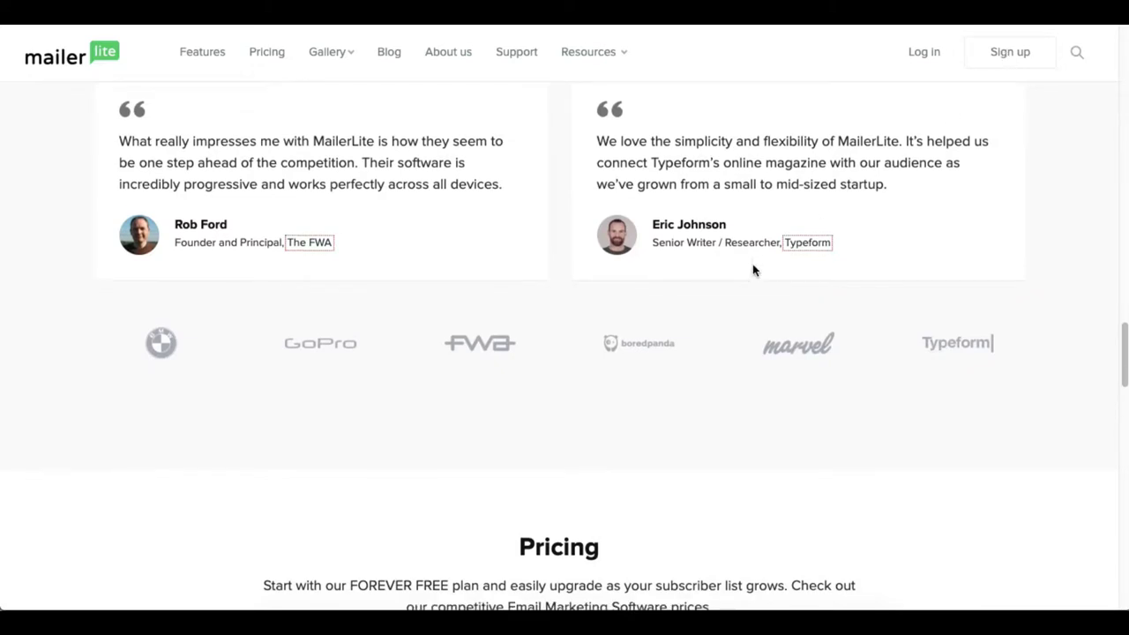
scroll(753, 270, down, 2)
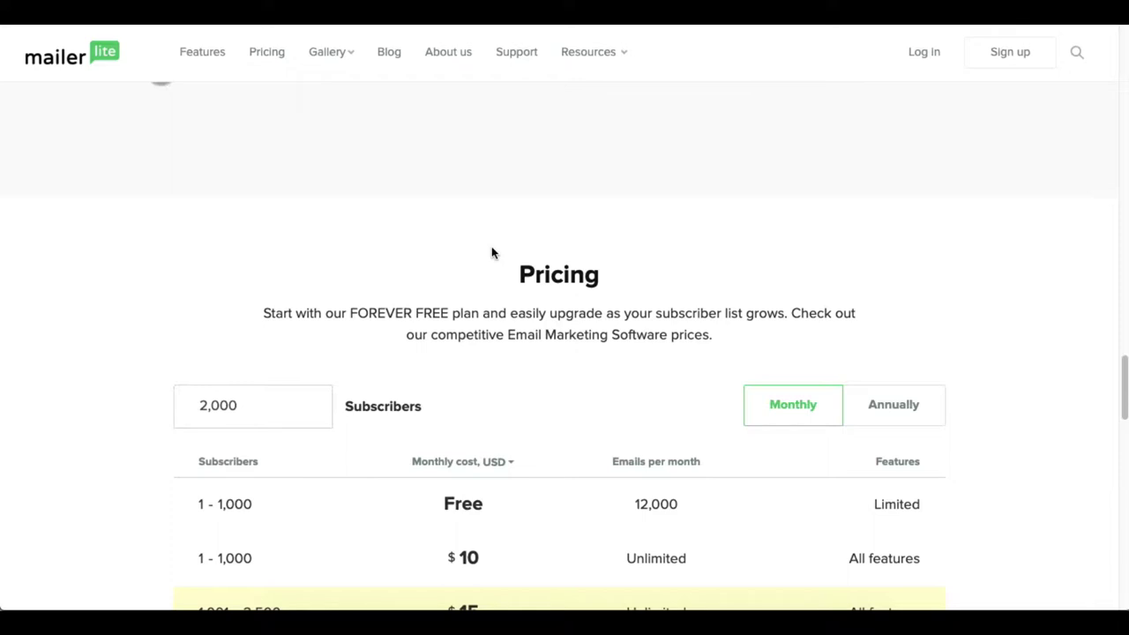
scroll(491, 253, up, 5)
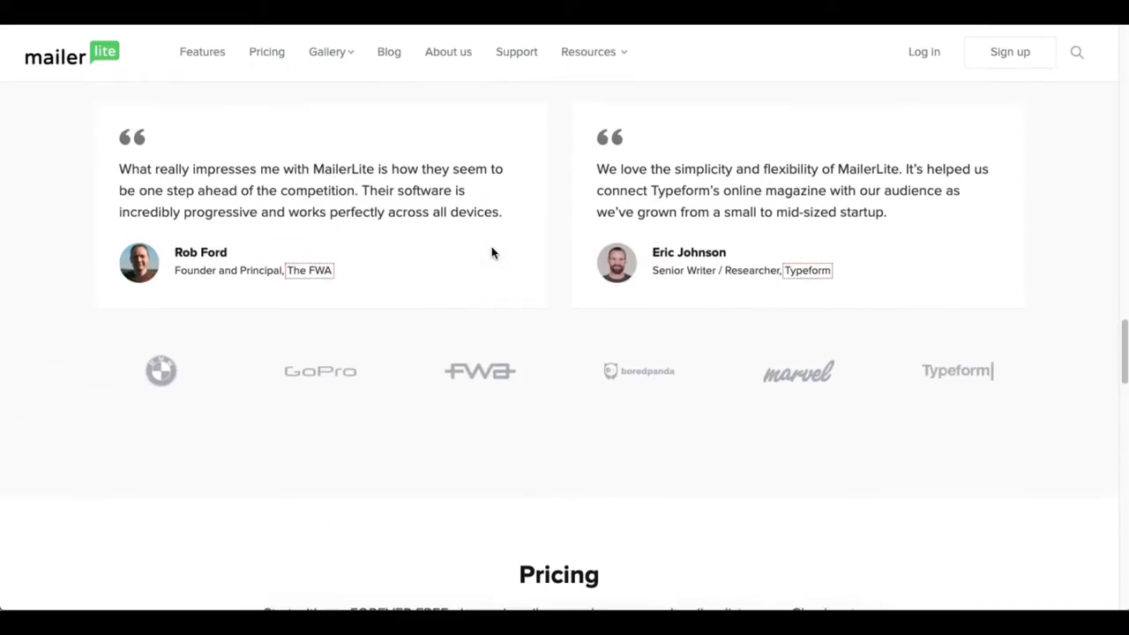
scroll(492, 253, up, 4)
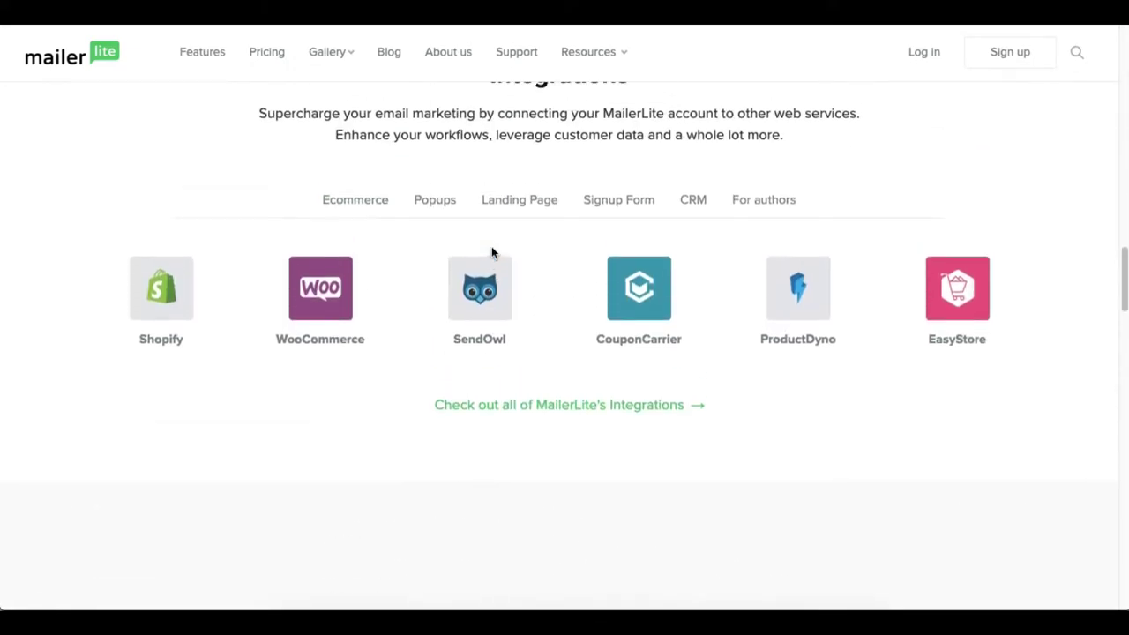
scroll(491, 253, up, 5)
scroll(491, 253, up, 10)
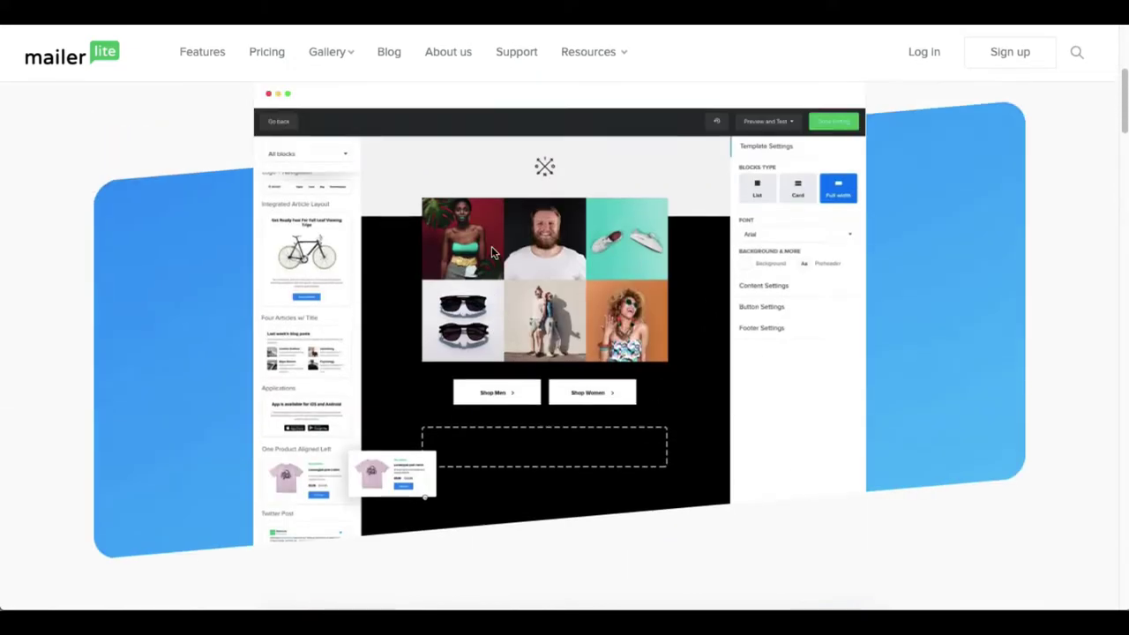
scroll(491, 252, up, 3)
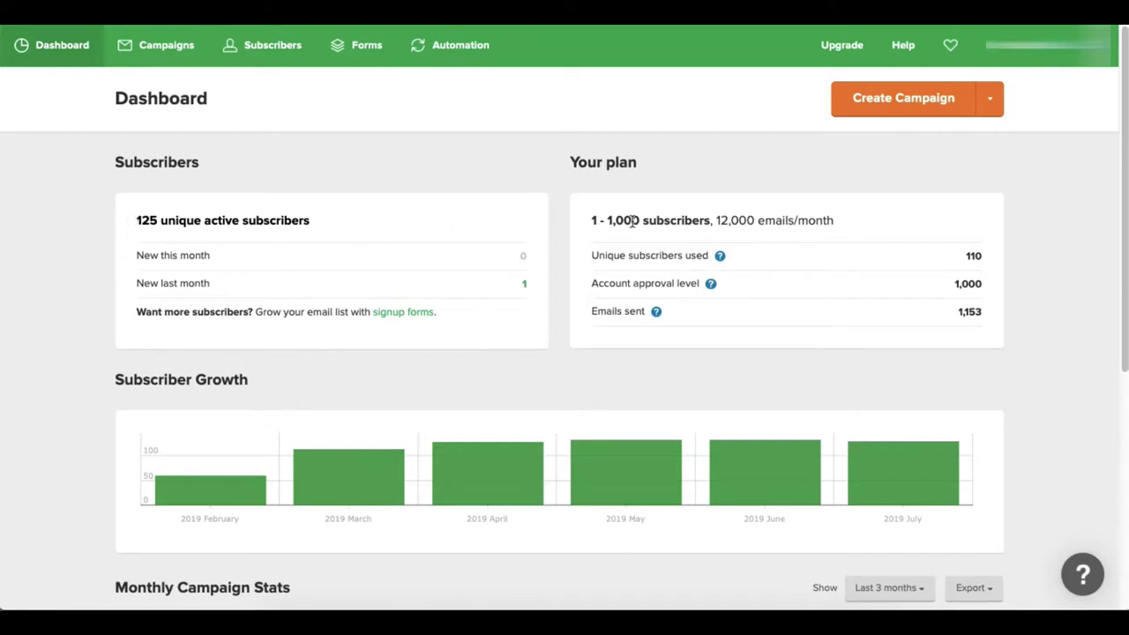
scroll(635, 300, down, 3)
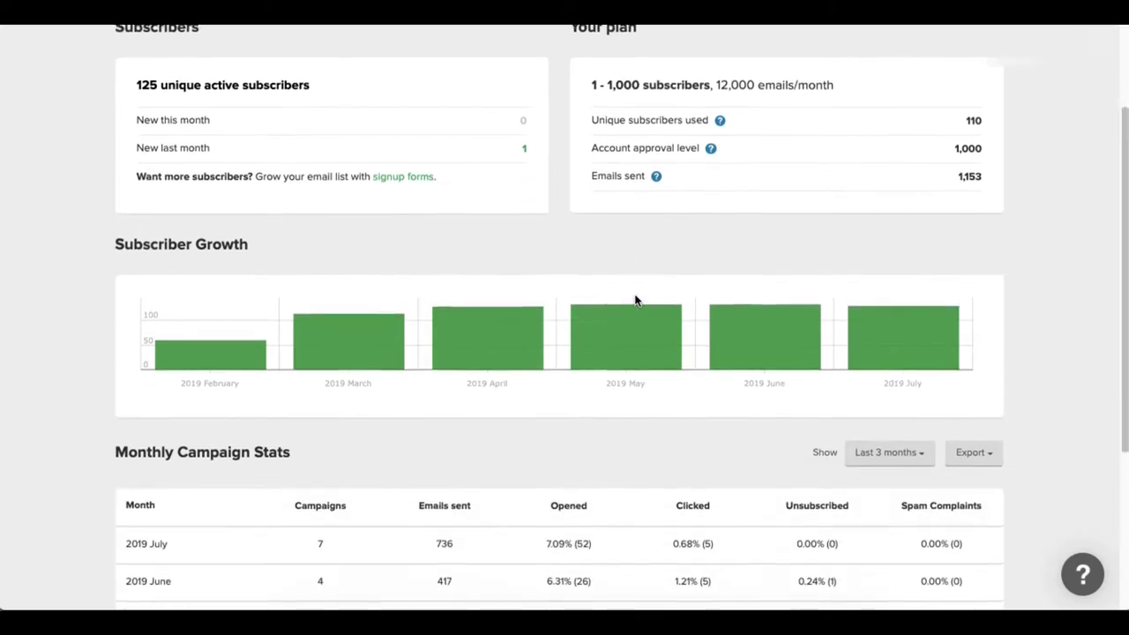
mouse_move(261, 351)
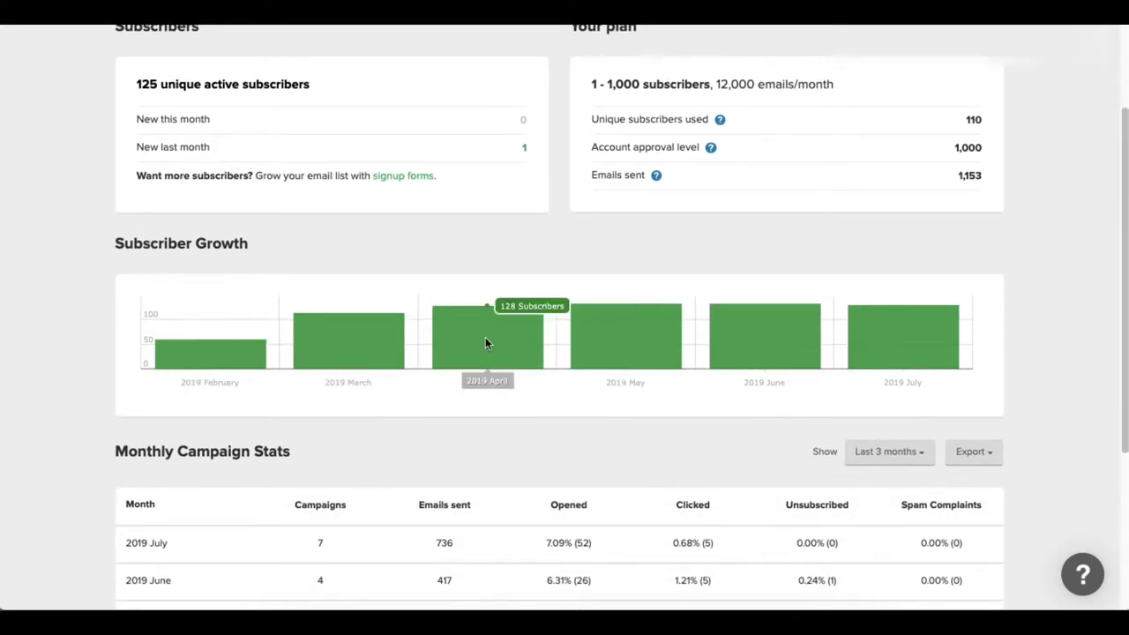
scroll(486, 343, down, 3)
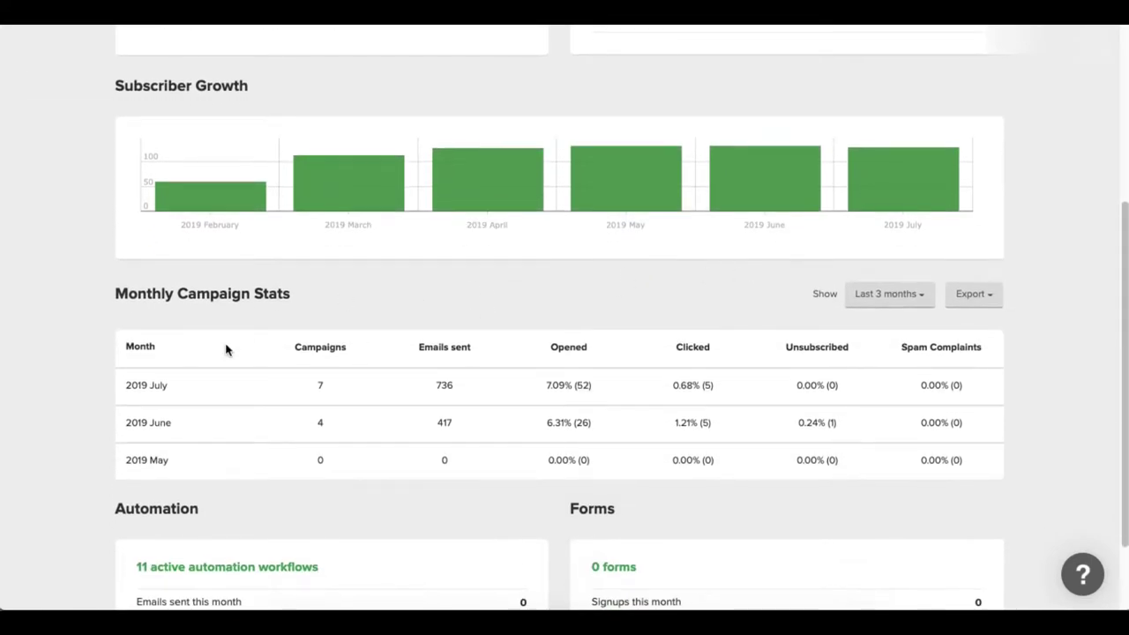
scroll(227, 348, down, 2)
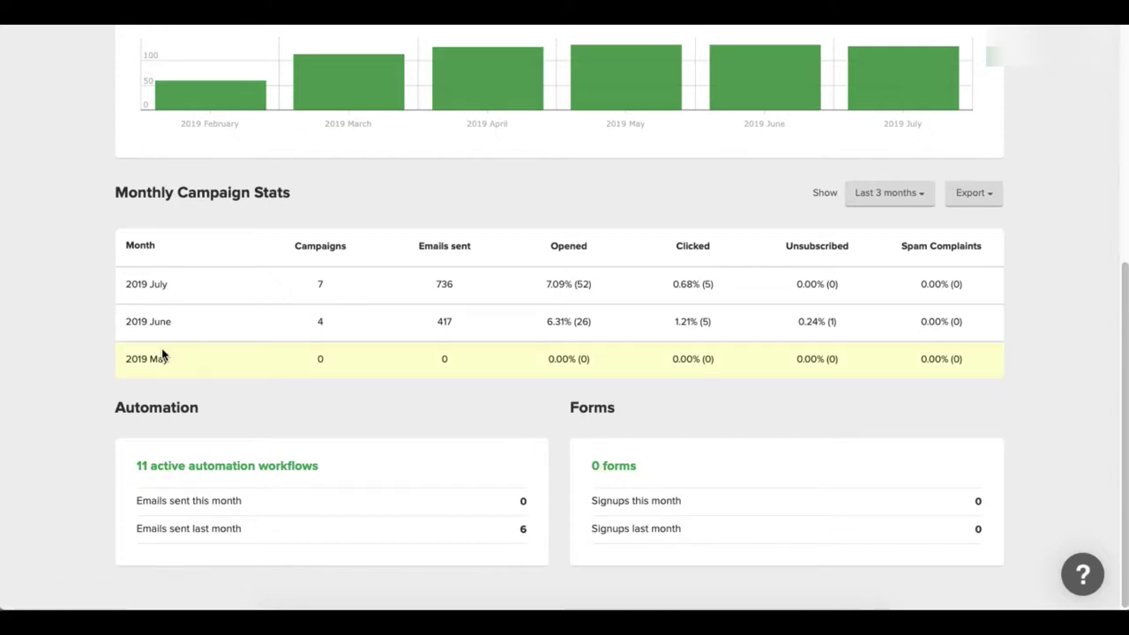
scroll(104, 256, up, 5)
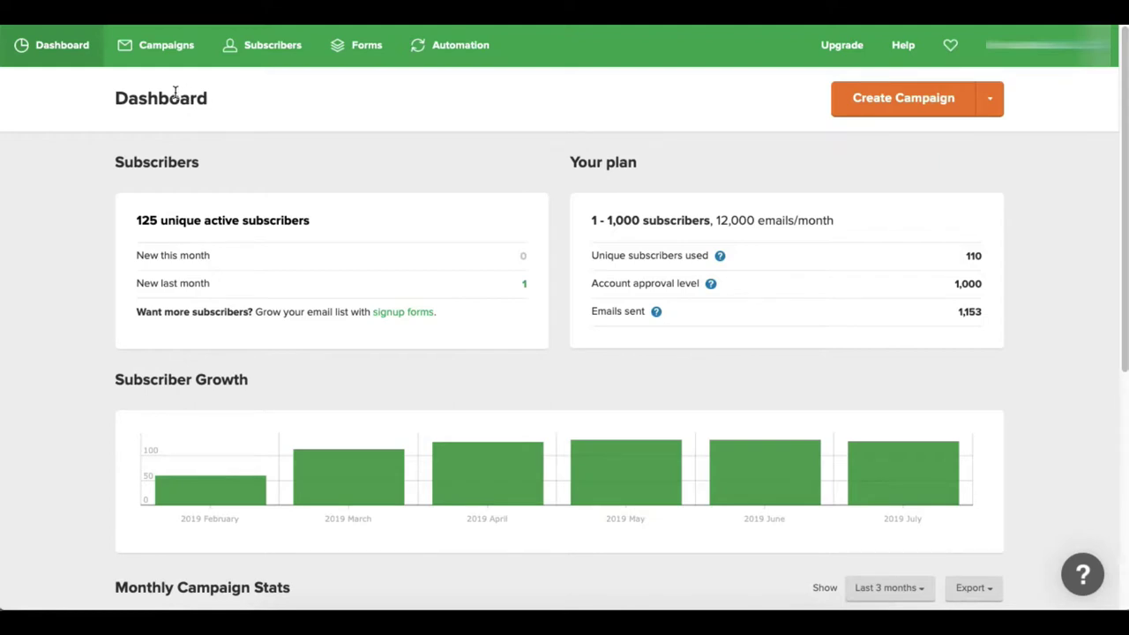
Step: Start a new campaign, keep the unsubscribe page language as English, and switch to A/B Split Campaign
click(155, 45)
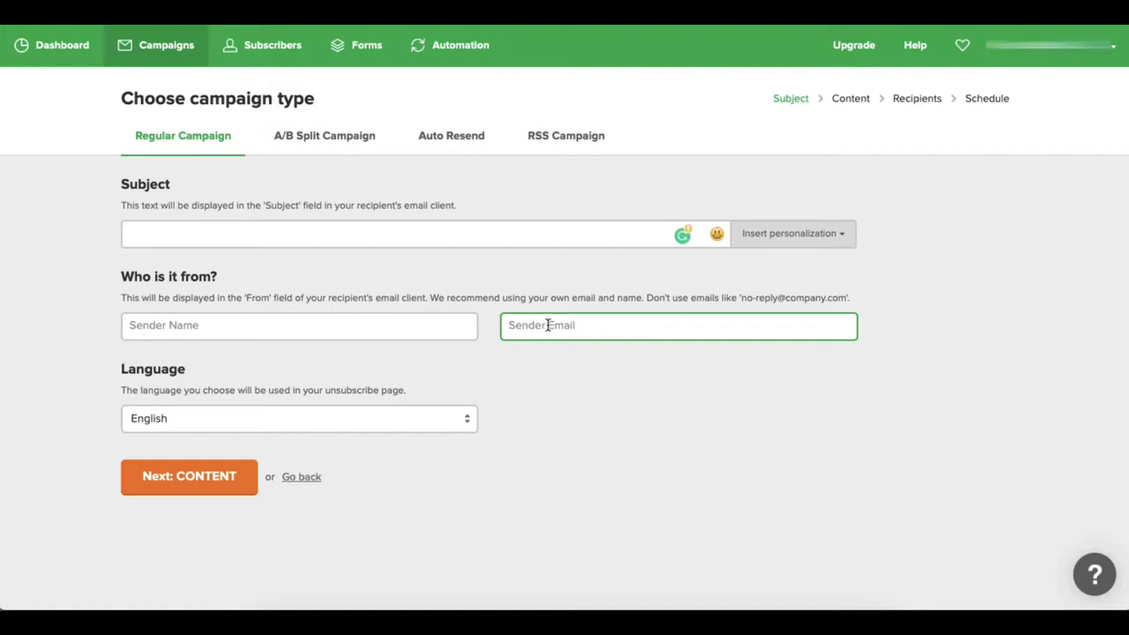
click(437, 420)
click(577, 420)
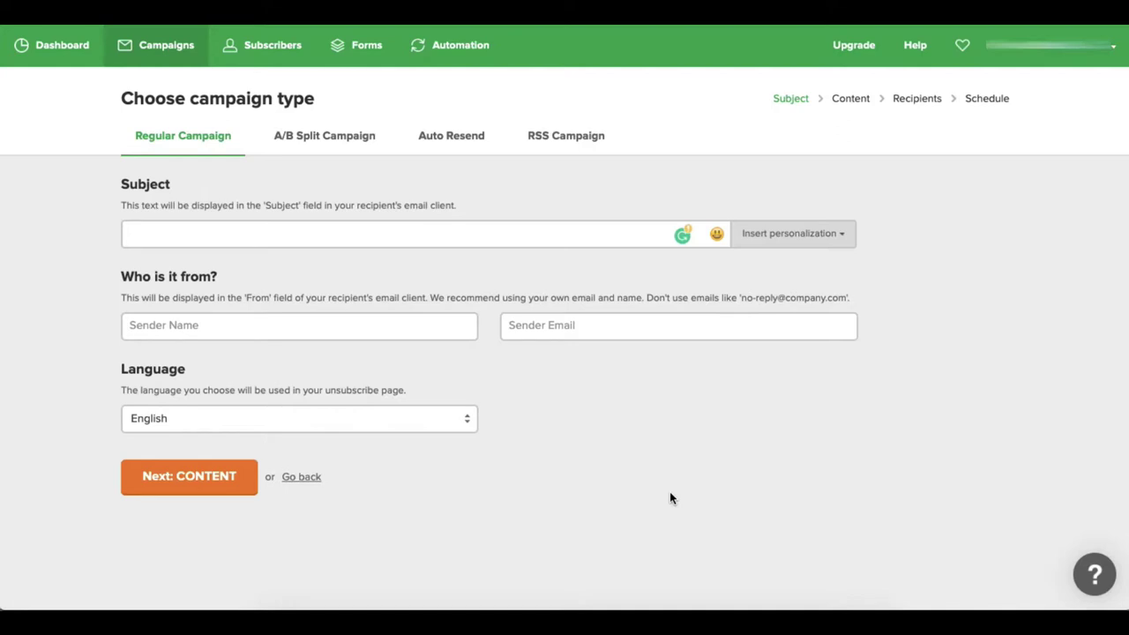
click(308, 138)
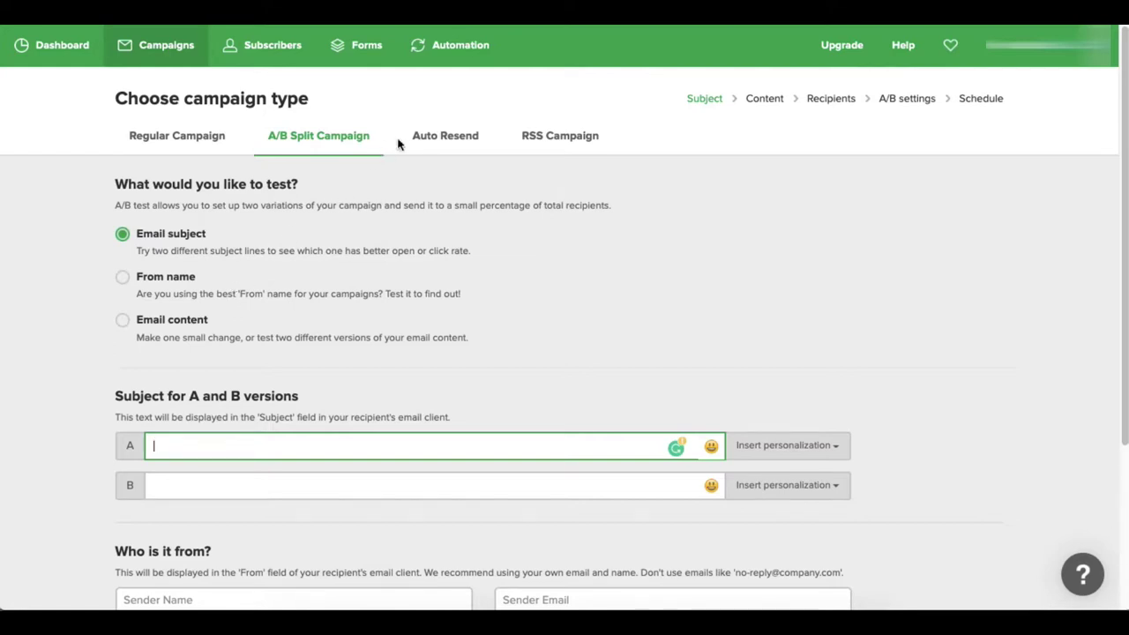
Step: Preview the Auto Resend campaign setup, then switch to the RSS Campaign setup
click(446, 139)
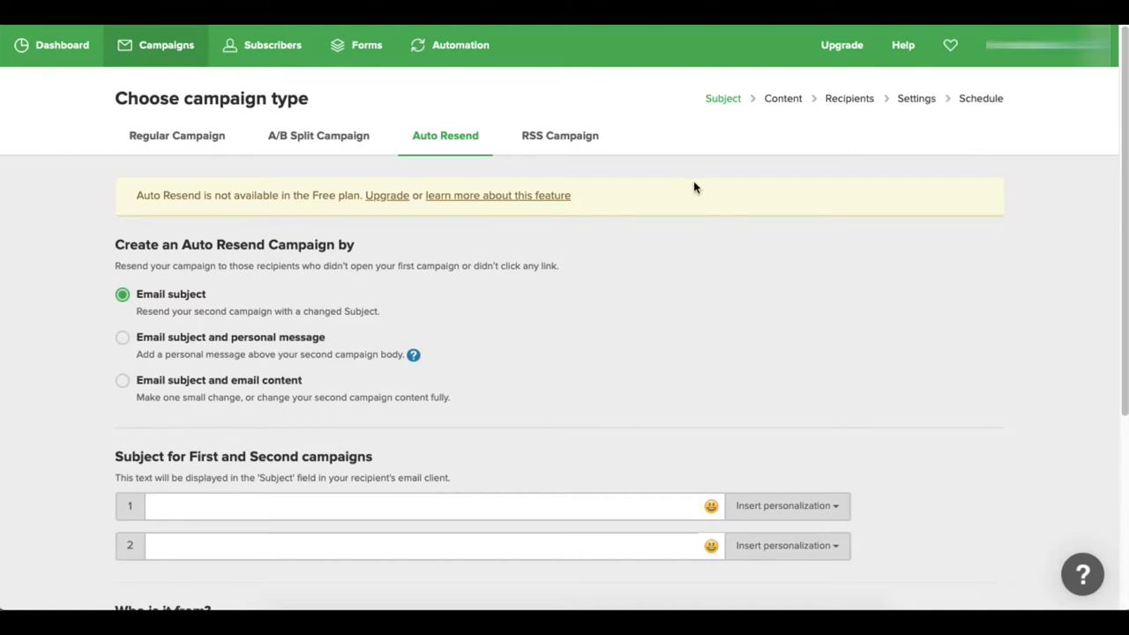
click(574, 137)
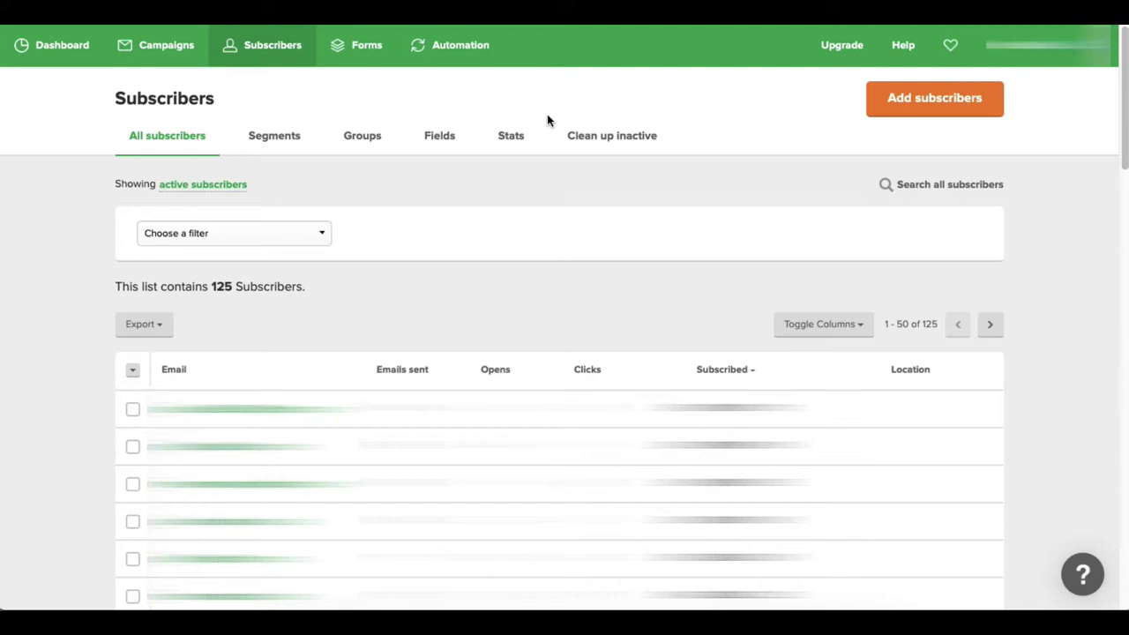
Step: Open Forms and view the Landing Pages, Embedded Forms and Promotions sections in turn
click(357, 45)
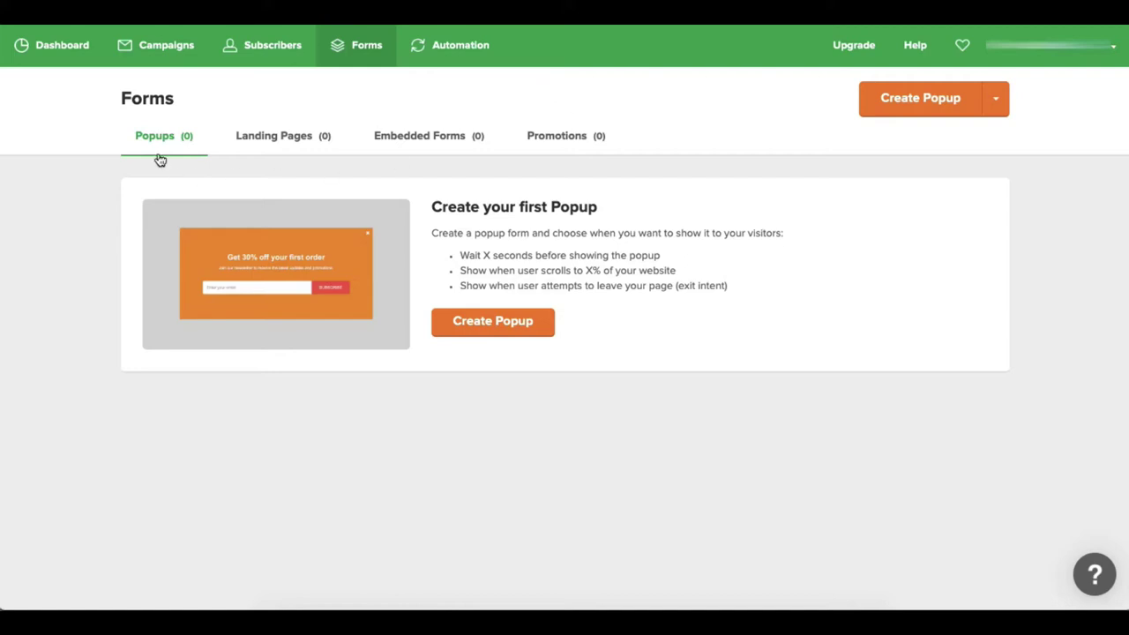
click(274, 141)
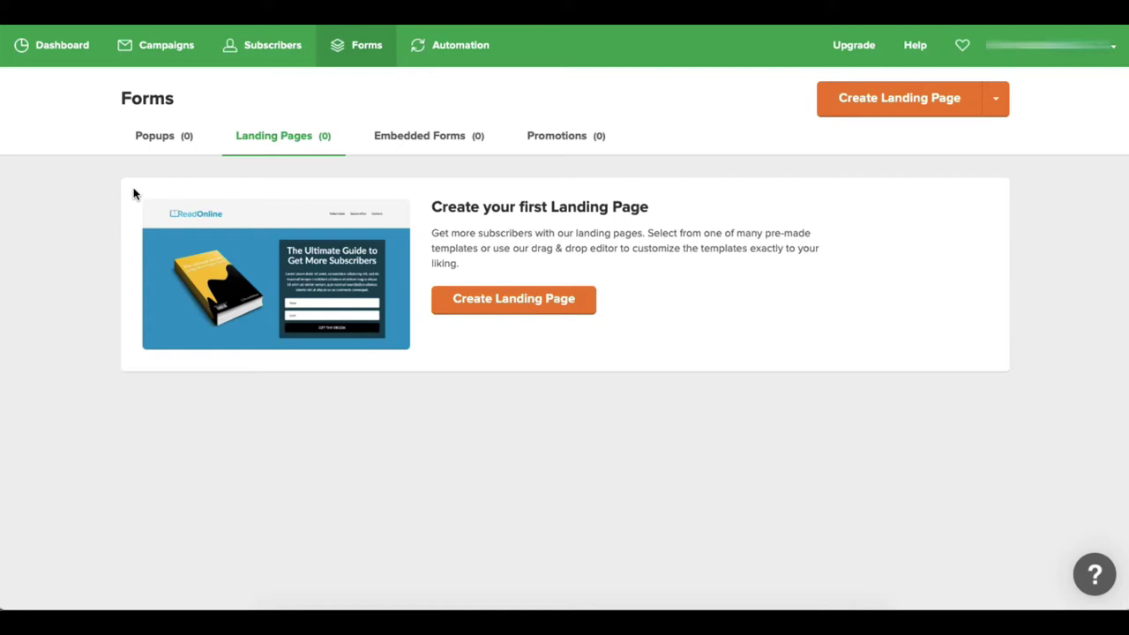
click(451, 139)
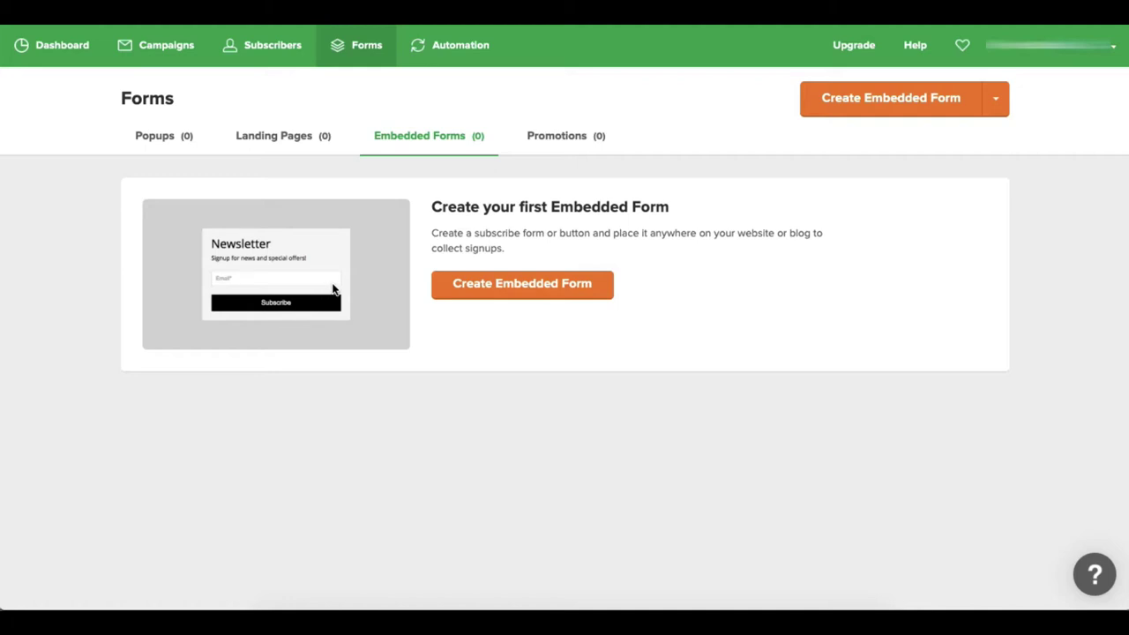
click(569, 144)
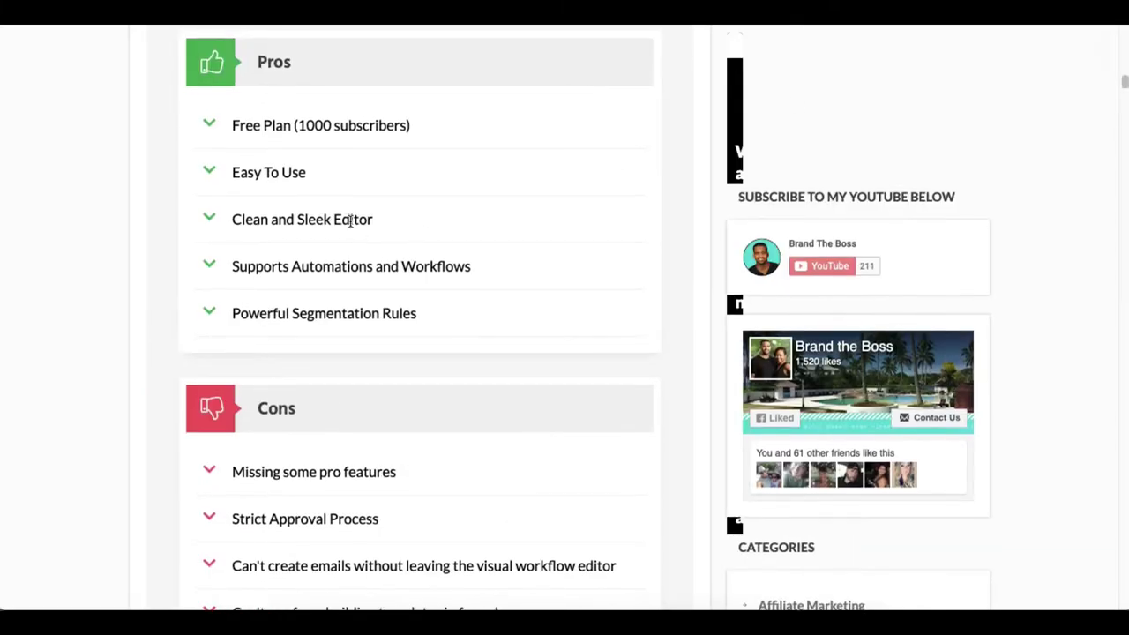
Step: Scroll down the review to its four Cons, ending with 'Can't use form building templates in free plan'
scroll(350, 227, up, 1)
scroll(326, 185, down, 1)
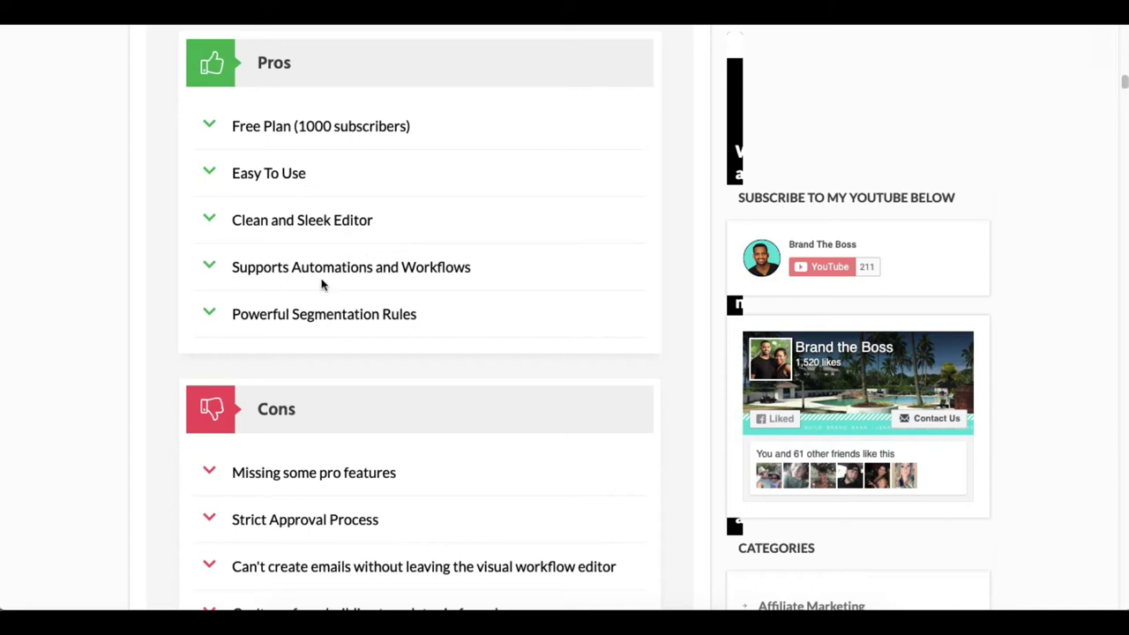
scroll(473, 313, down, 1)
scroll(473, 313, down, 5)
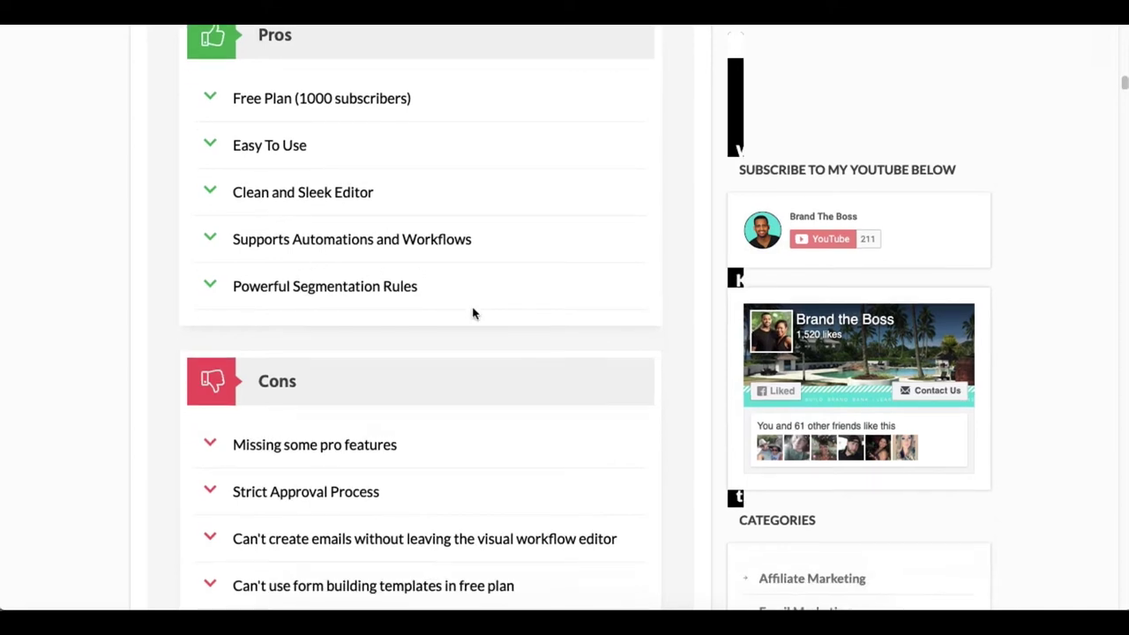
scroll(475, 309, down, 1)
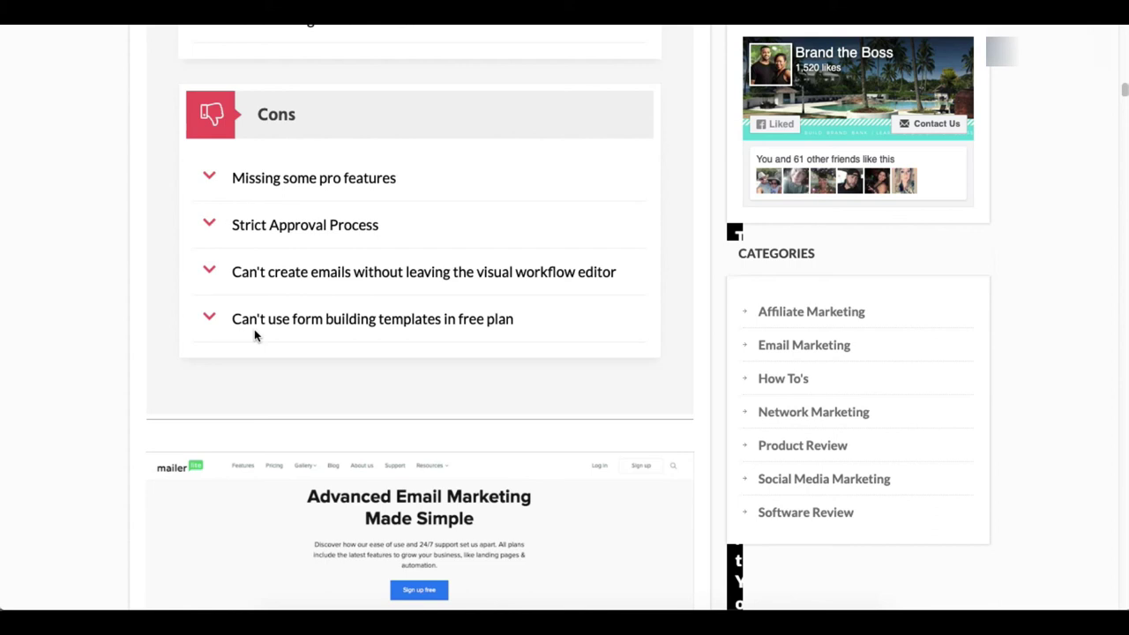
Step: Scroll up to the five Pros, from Free Plan (1000 subscribers) to Powerful Segmentation Rules
scroll(254, 333, up, 1)
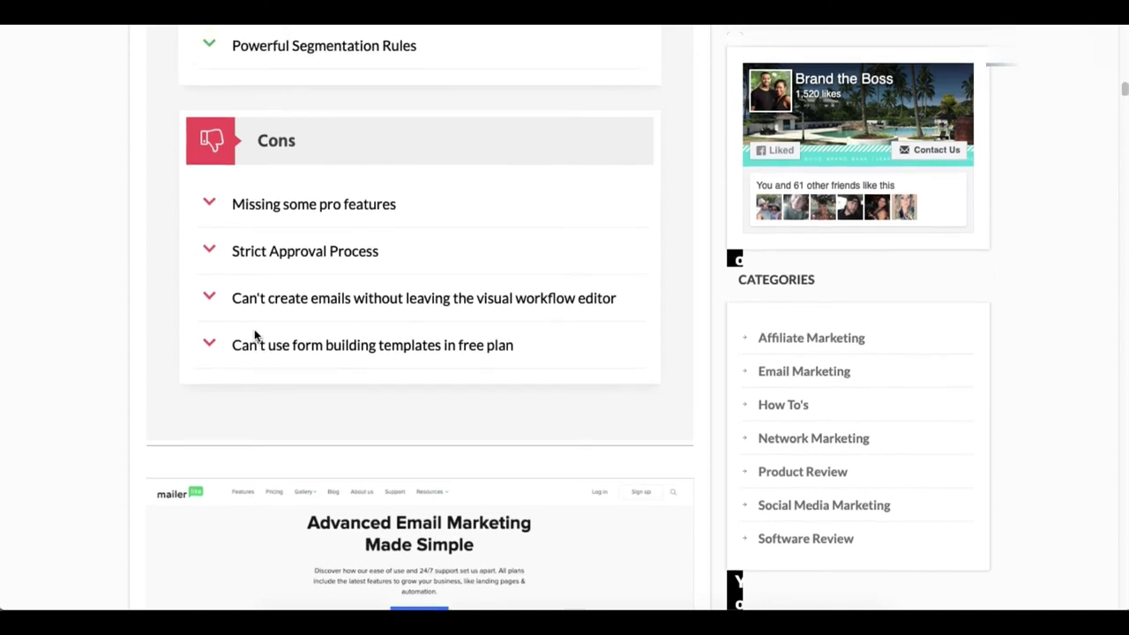
scroll(254, 331, up, 1)
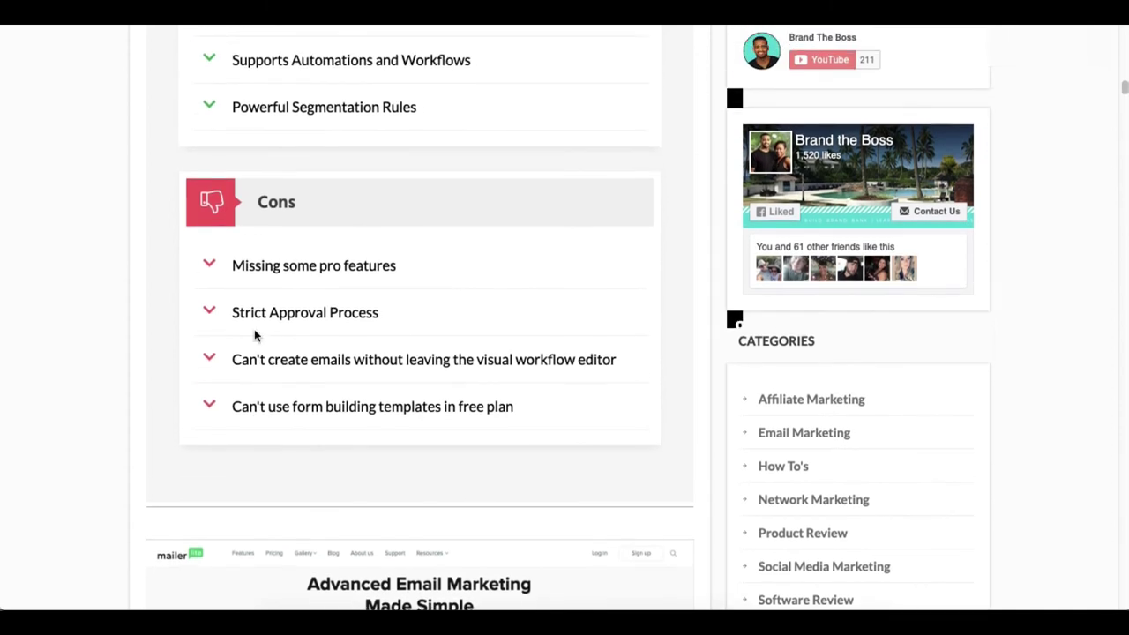
scroll(254, 333, up, 3)
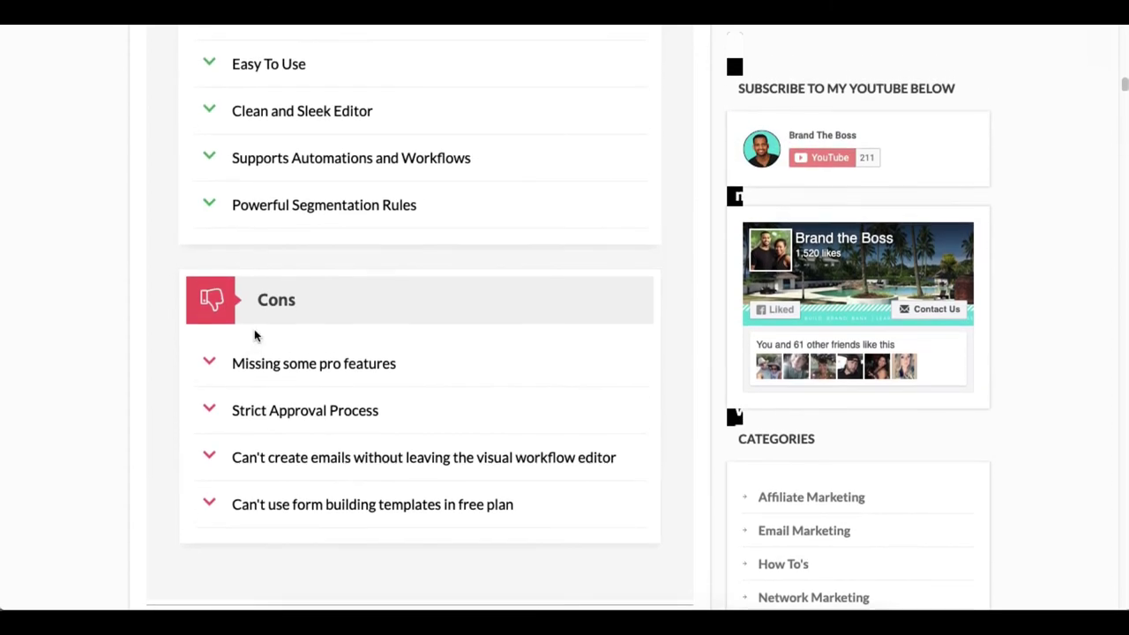
scroll(254, 334, up, 1)
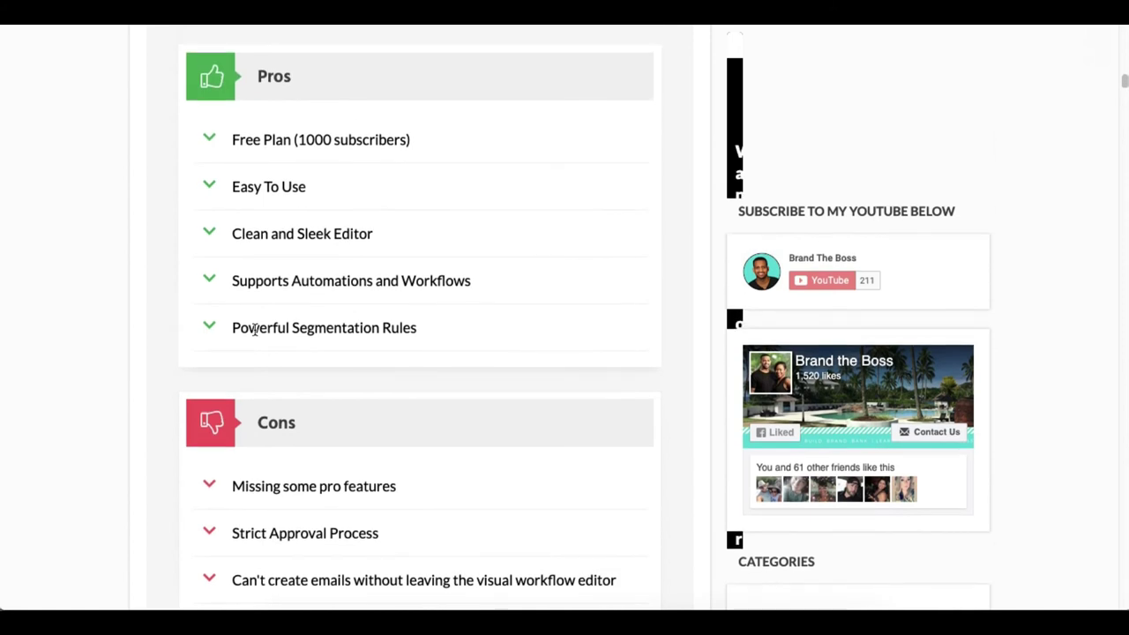